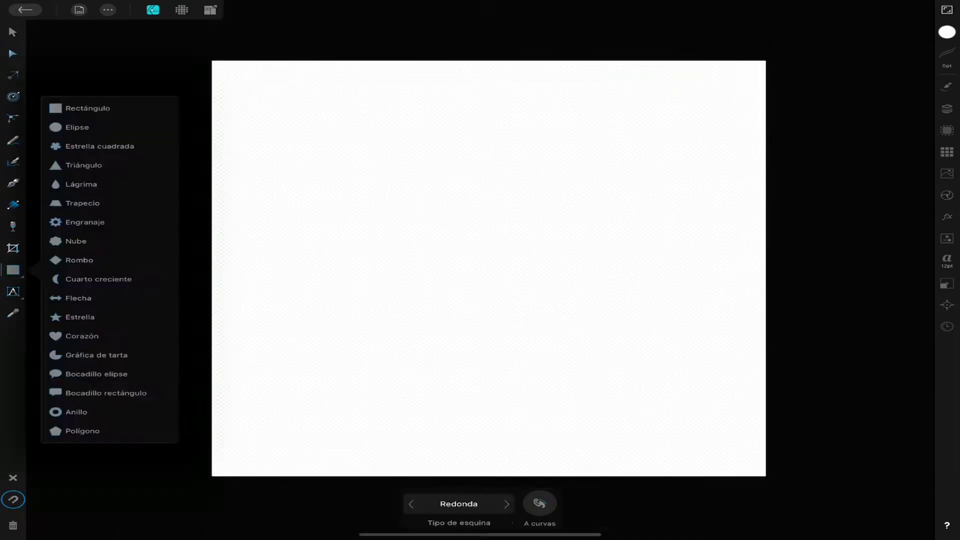
Draw the first scoop ellipse on the canvas and adjust its stroke settings.
click(85, 126)
drag(413, 135, 611, 257)
click(947, 53)
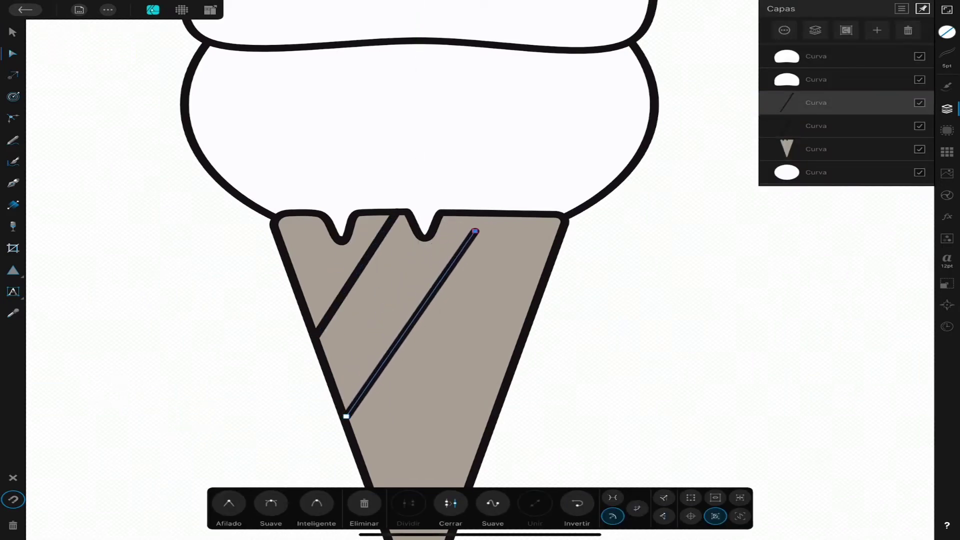
Undo the bad curve extension and move the waffle stripe left into the cone.
key(ctrl+z)
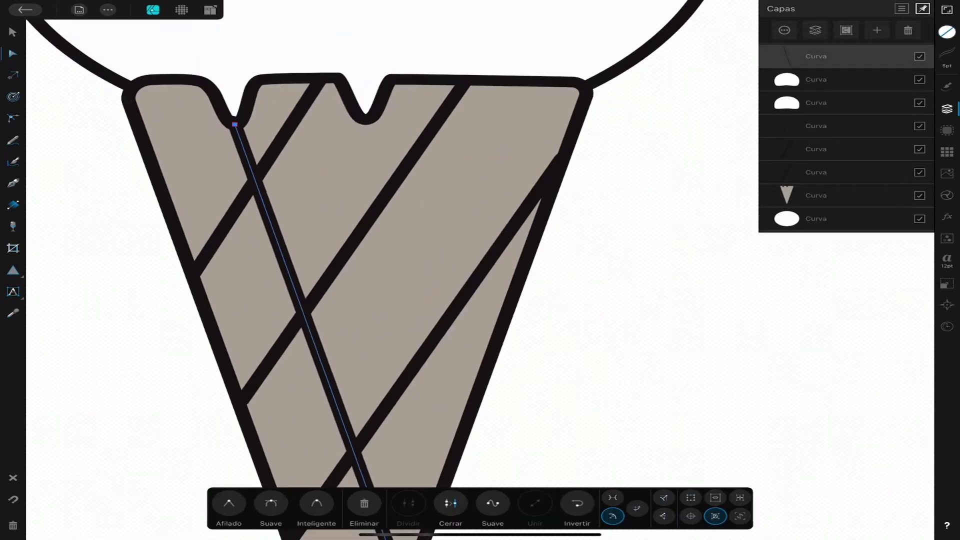
drag(425, 210, 342, 210)
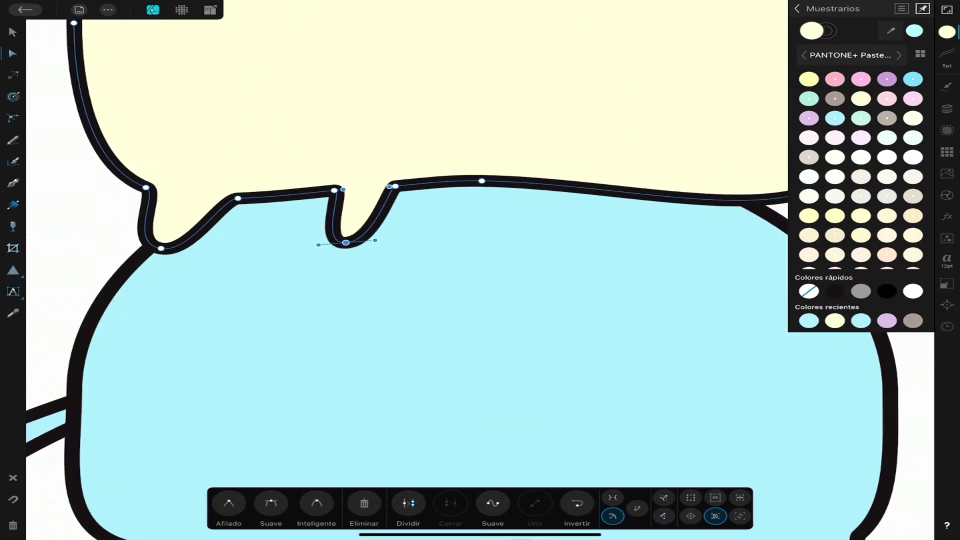
Scroll the canvas right to bring the scoops into view.
scroll(480, 271, right, 5)
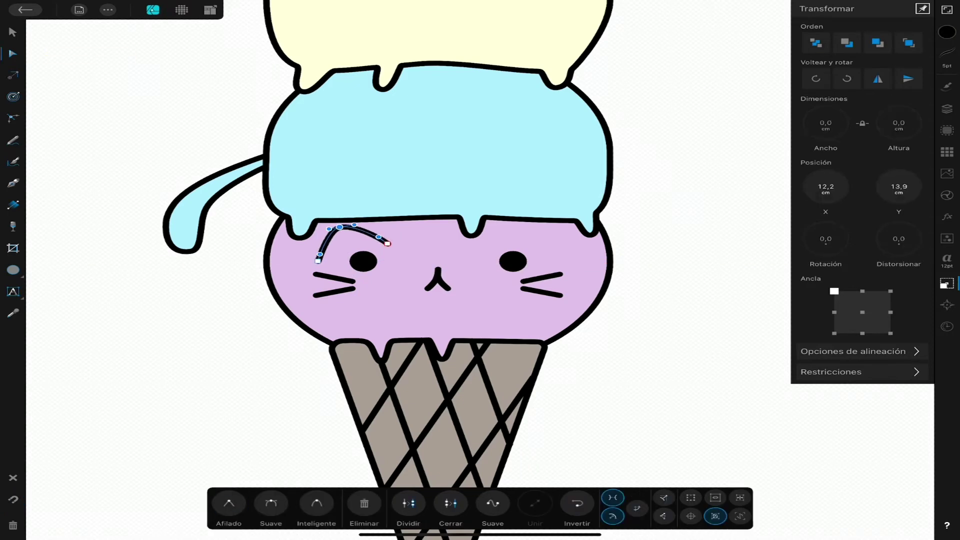
Move a nose copy onto the blue scoop and group the lilac scoop with its face.
key(v)
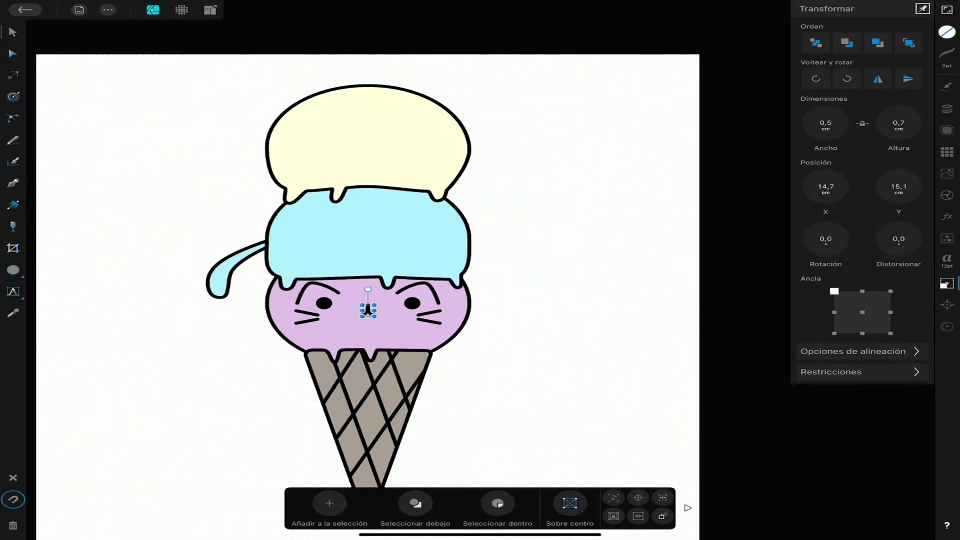
click(947, 109)
drag(817, 265, 817, 172)
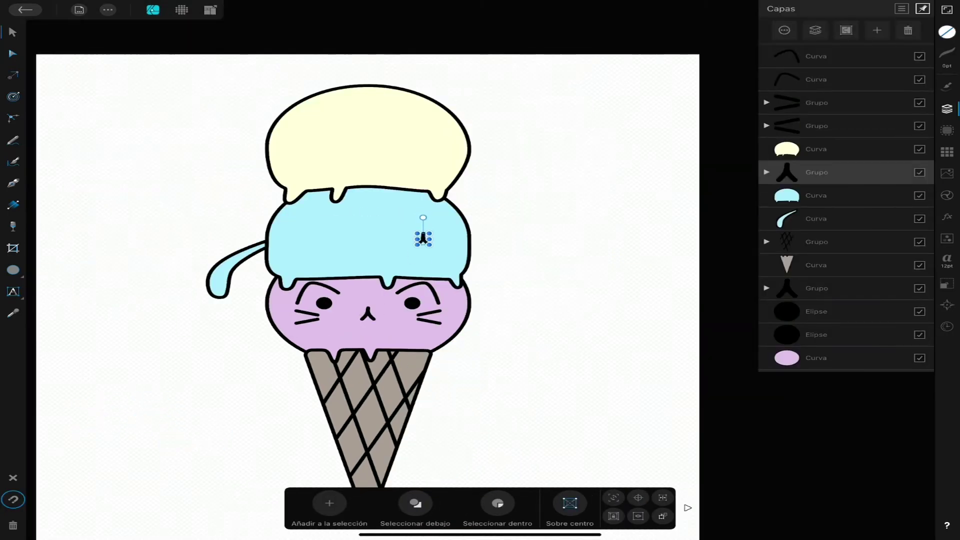
shift+click(816, 357)
key(ctrl+g)
click(817, 195)
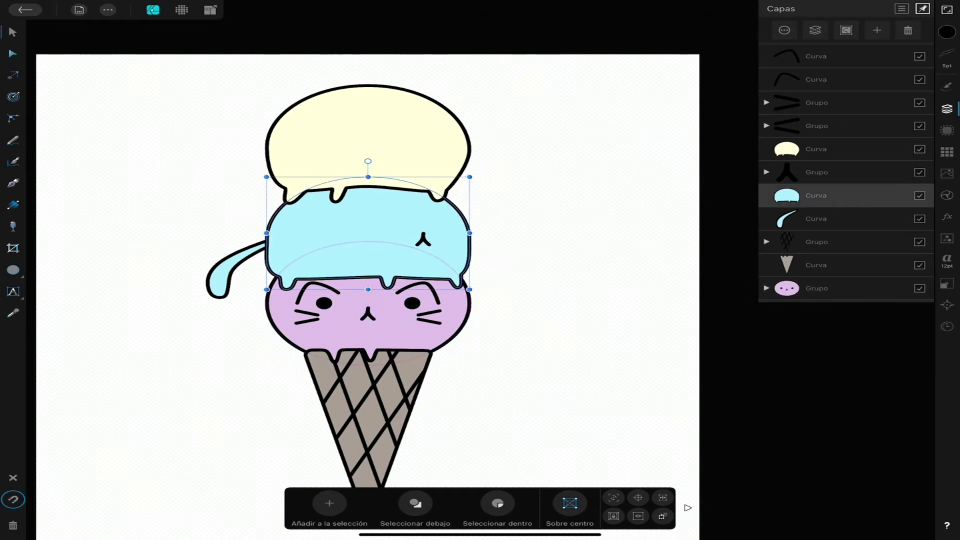
Duplicate the closed-eye curve to give the blue cat a second sleepy eye.
key(n)
scroll(465, 250, up, 3)
key(ctrl+j)
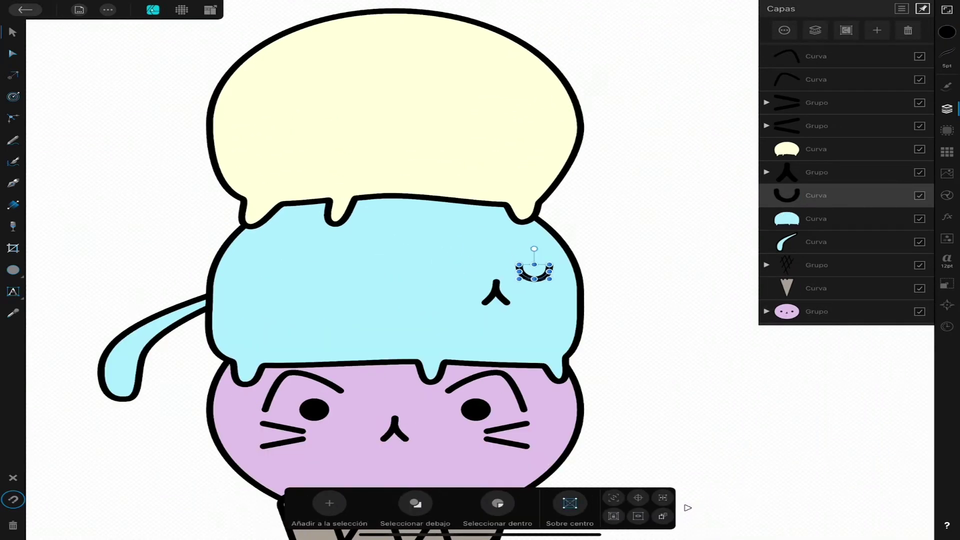
drag(532, 267, 445, 265)
Draw two Pen whiskers on the blue cat and adjust the upper right one.
key(p)
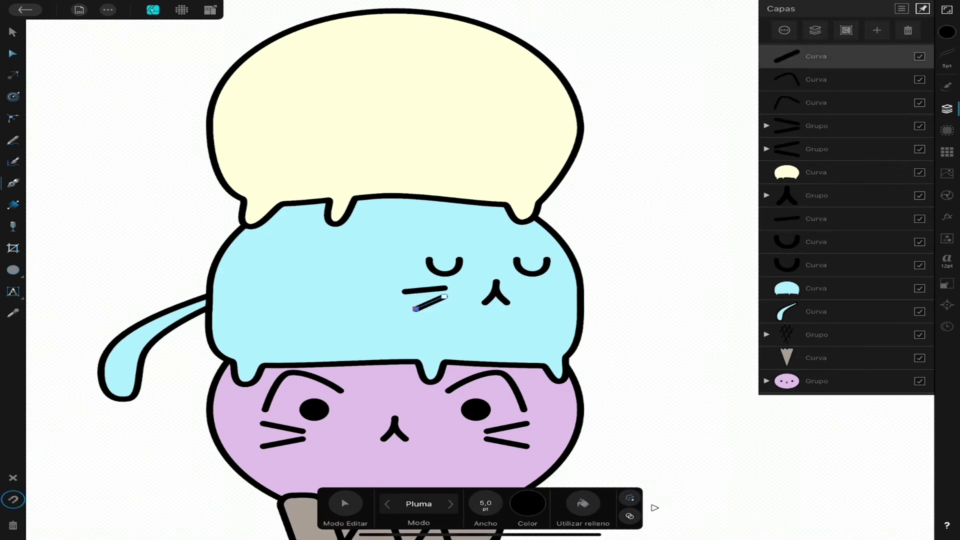
drag(414, 310, 445, 295)
mouse_move(554, 289)
mouse_down()
mouse_move(590, 282)
mouse_move(594, 302)
mouse_up()
key(v)
key(a)
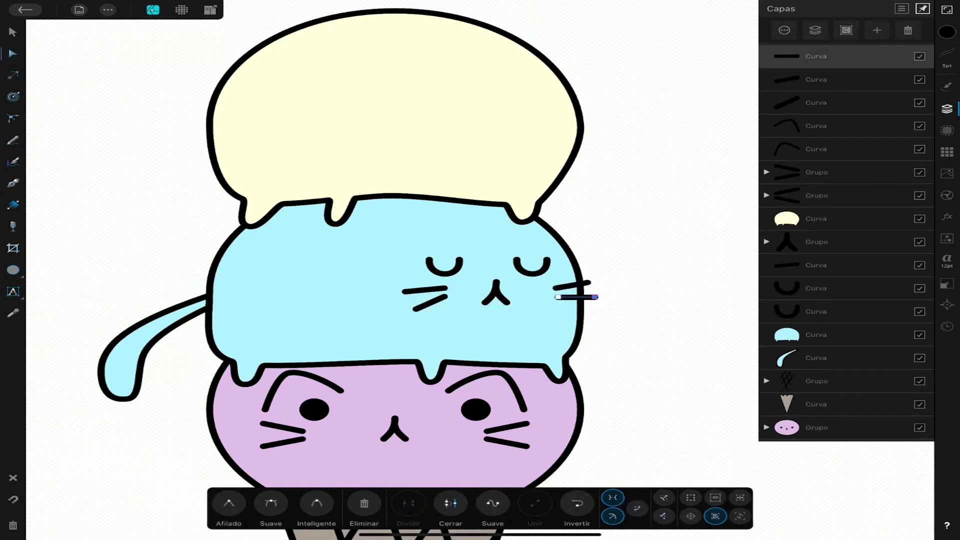
click(576, 286)
Draw left and right pointed Pencil ears on the blue cat and refine them.
click(13, 140)
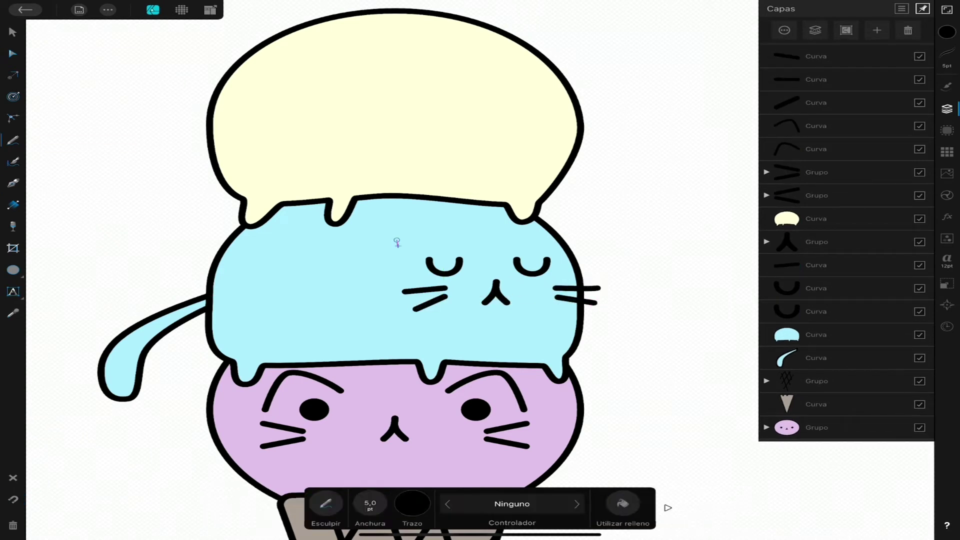
drag(398, 246, 463, 234)
drag(509, 240, 560, 248)
click(947, 32)
key(a)
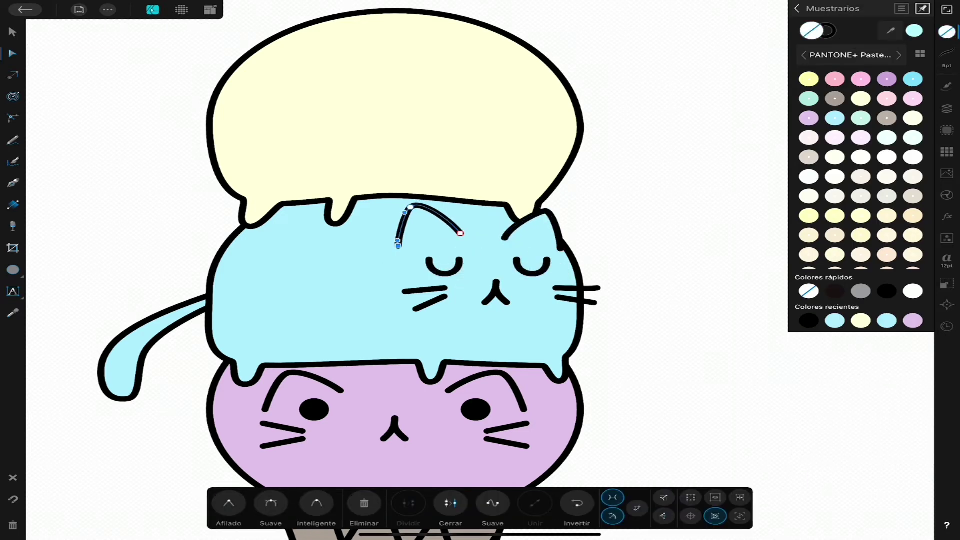
key(v)
scroll(400, 250, down, 2)
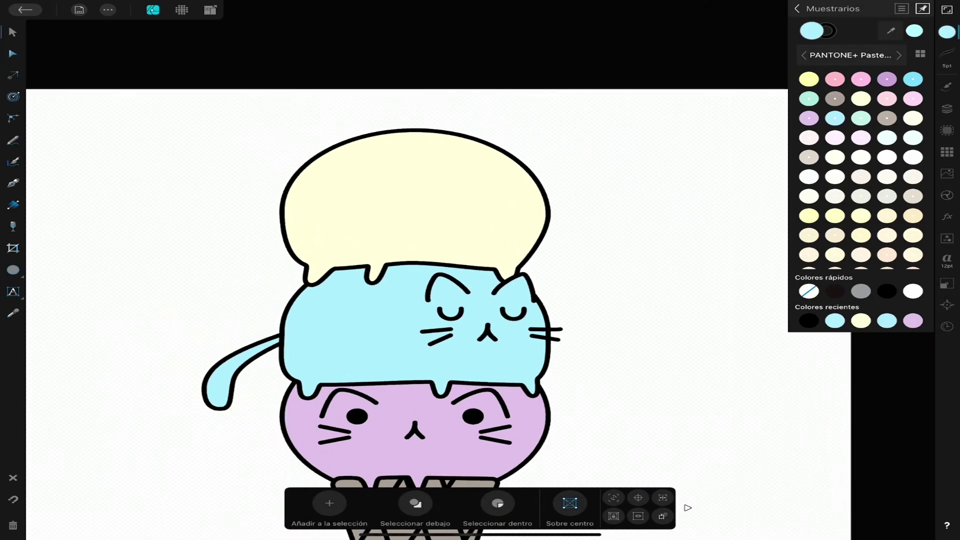
Move the nose group above the yellow scoop and group the blue cat's face curves.
key(a)
click(425, 225)
key(v)
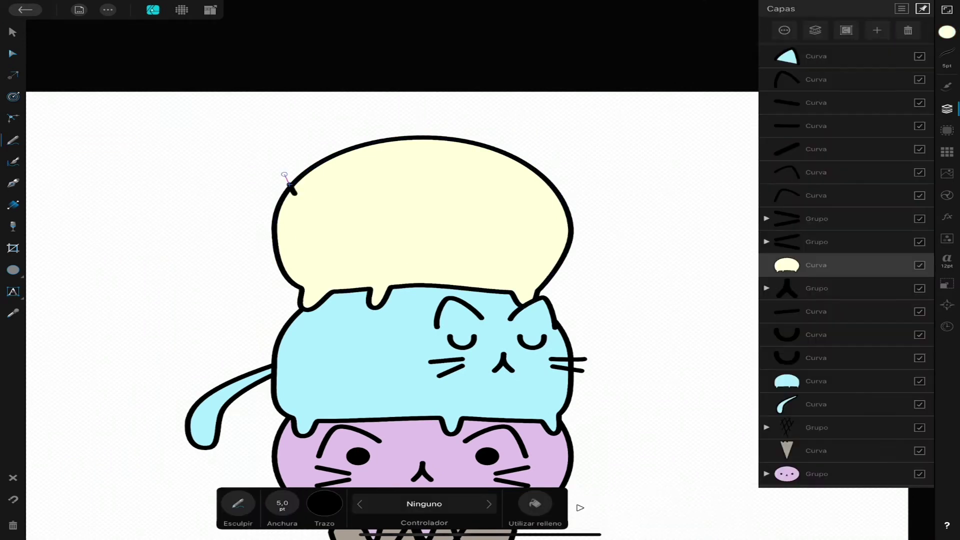
drag(816, 335, 817, 311)
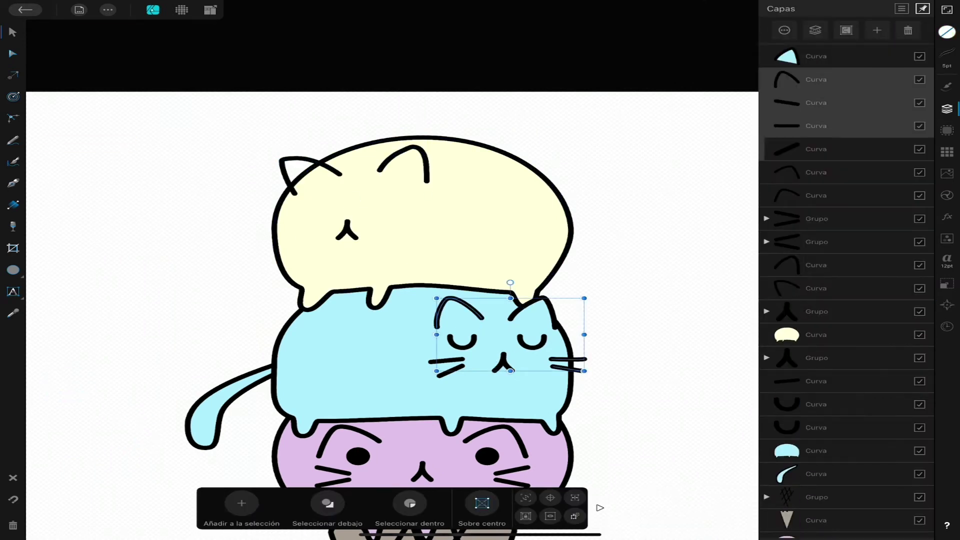
drag(817, 79, 817, 195)
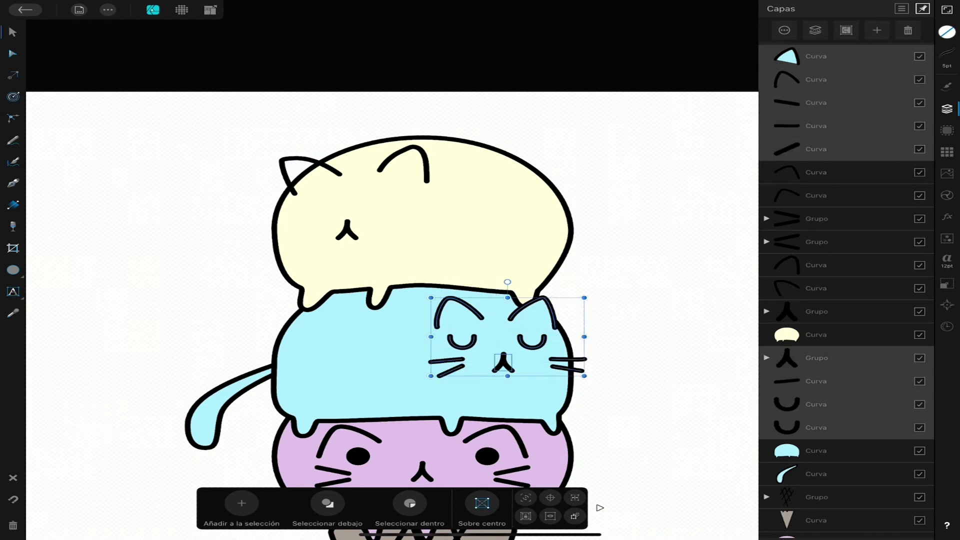
key(ctrl+g)
Edit and colour the yellow cat's left and right ear curves.
click(817, 172)
key(a)
scroll(292, 195, up, 3)
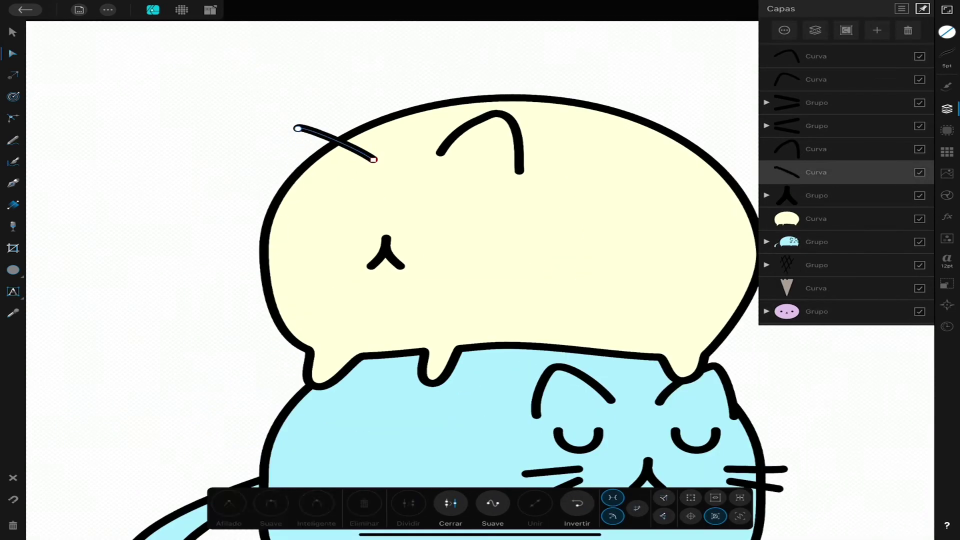
click(947, 152)
click(500, 118)
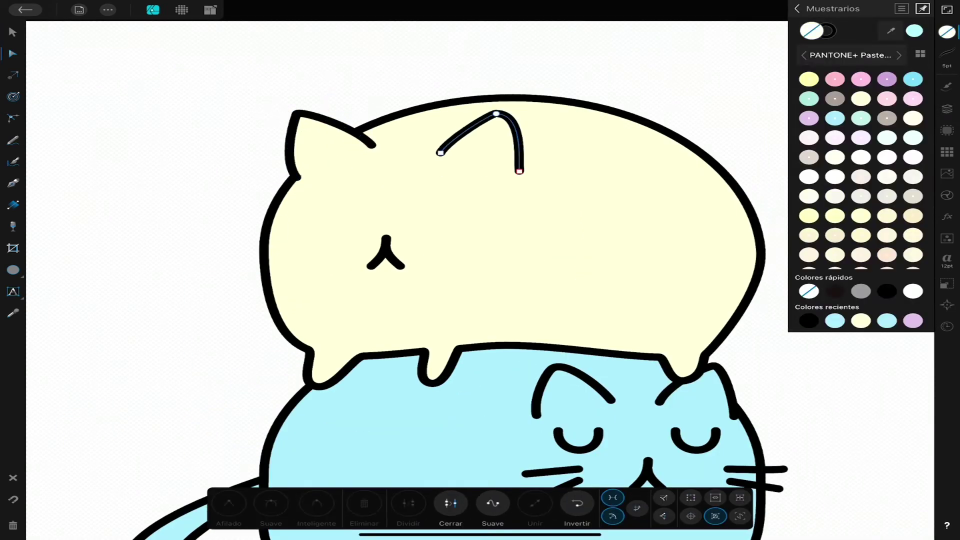
Place a copied black eye and a Pen whisker on the yellow cat.
key(m)
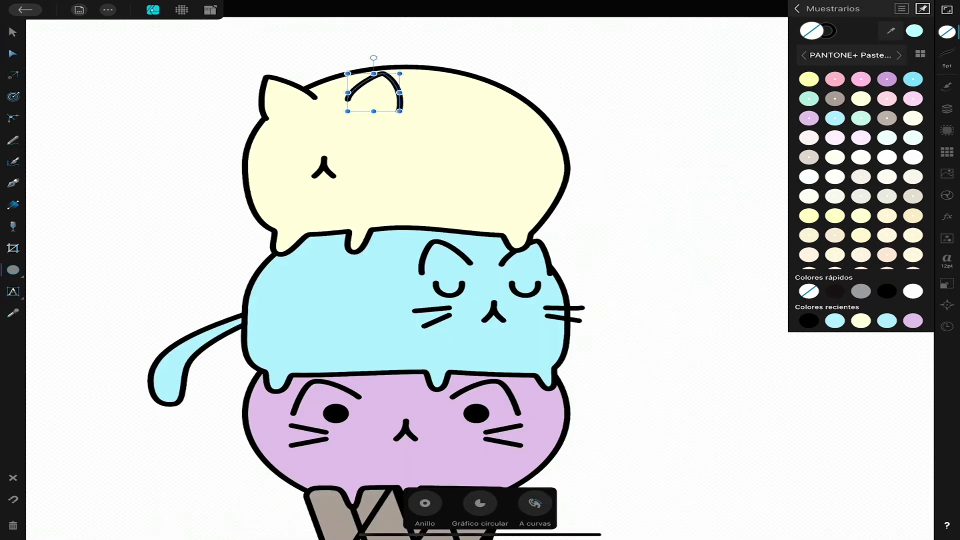
key(v)
drag(349, 180, 453, 181)
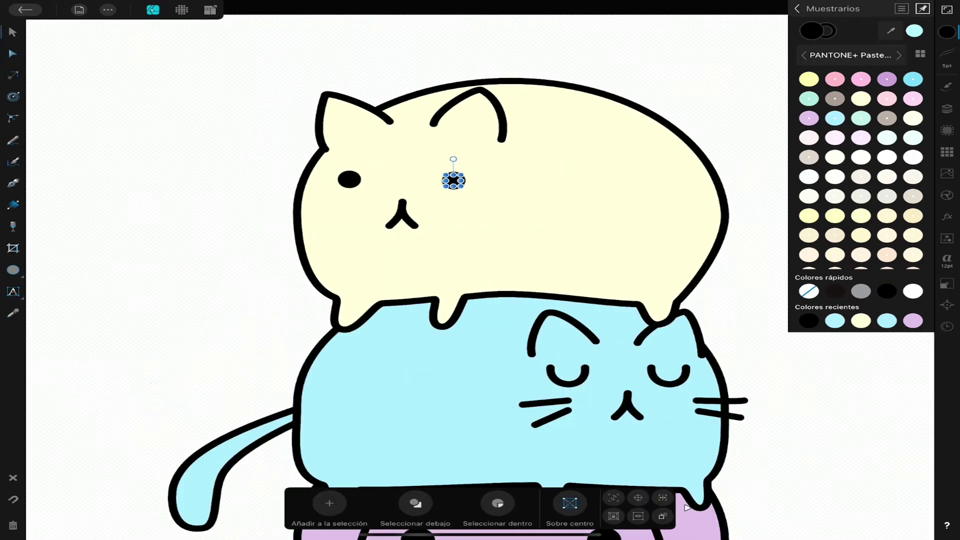
key(p)
click(444, 204)
click(476, 204)
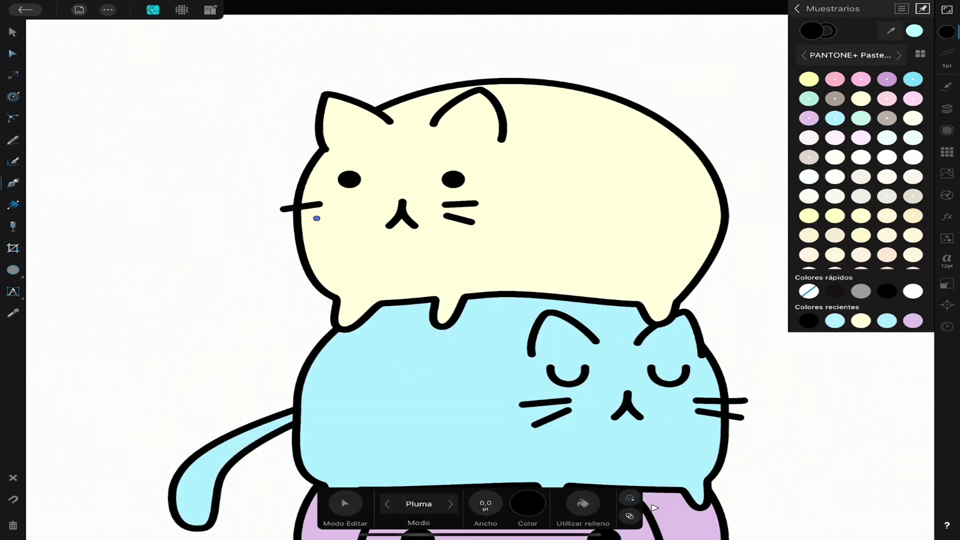
click(289, 229)
Node-edit the curled tail and select the top cat group in Layers.
key(a)
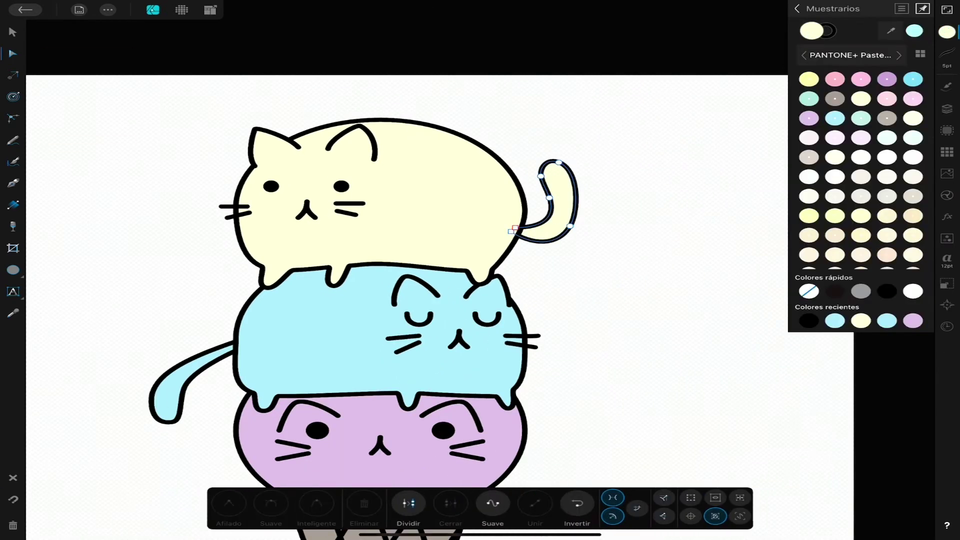
click(947, 108)
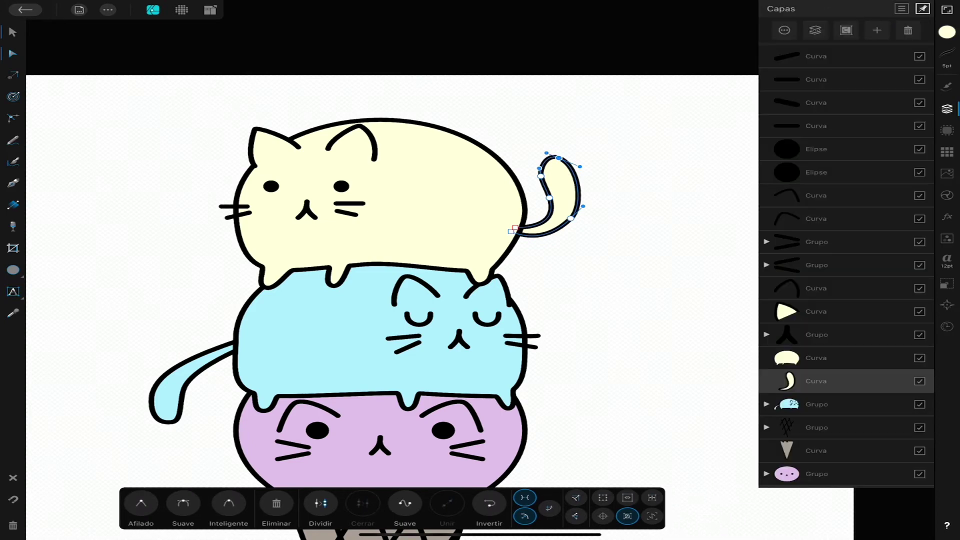
click(817, 149)
scroll(437, 200, up, 3)
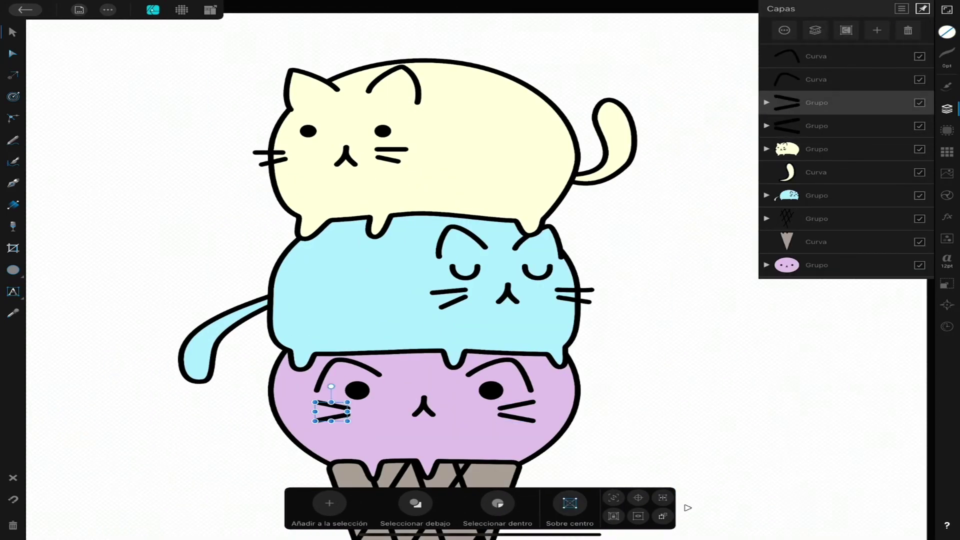
Draw a pink Pencil glaze over the top cat's head and clip it into the cat.
click(13, 140)
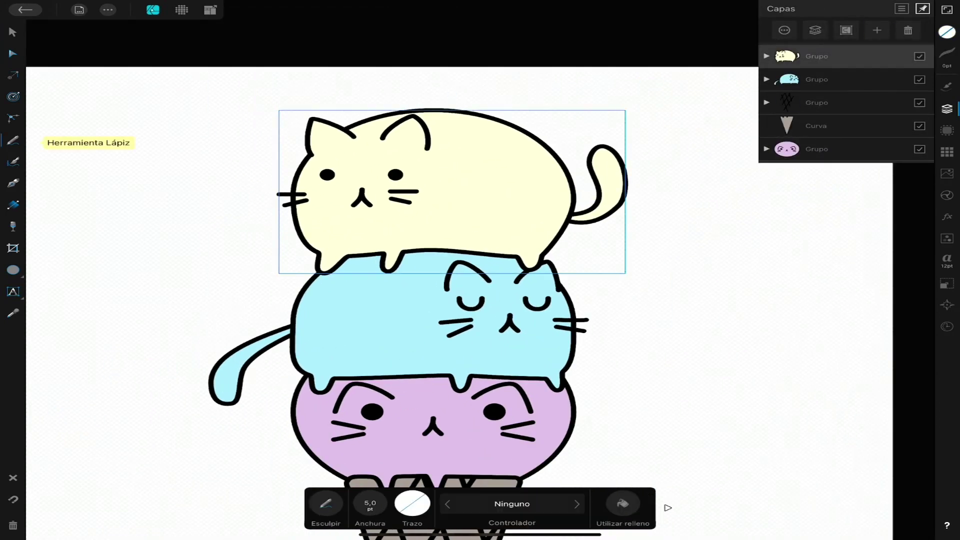
drag(456, 169, 303, 100)
click(947, 31)
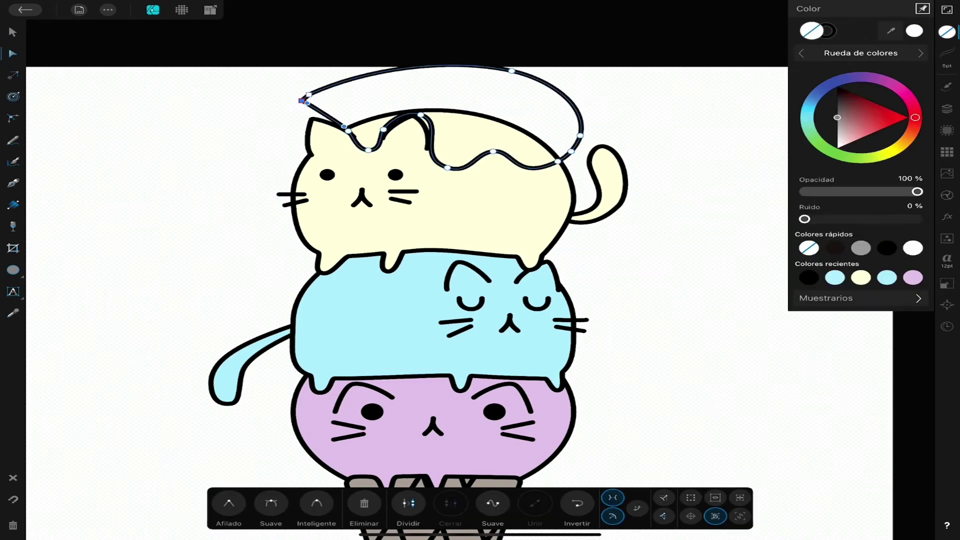
click(916, 275)
click(947, 109)
drag(816, 56, 825, 316)
click(948, 109)
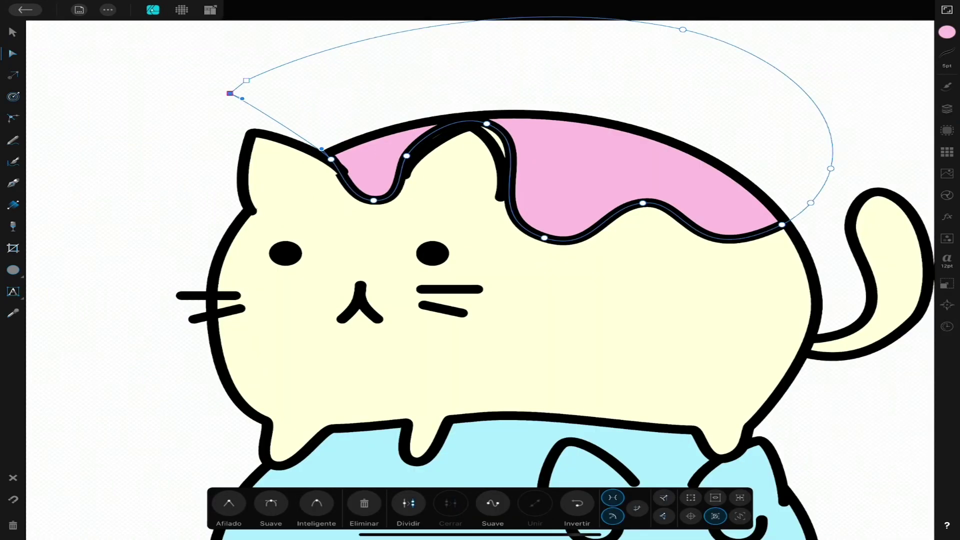
Reshape the glaze edge near the ear, removing an extra point.
scroll(425, 141, up, 3)
mouse_move(482, 123)
mouse_down()
mouse_move(804, 184)
mouse_move(542, 185)
mouse_up()
click(947, 108)
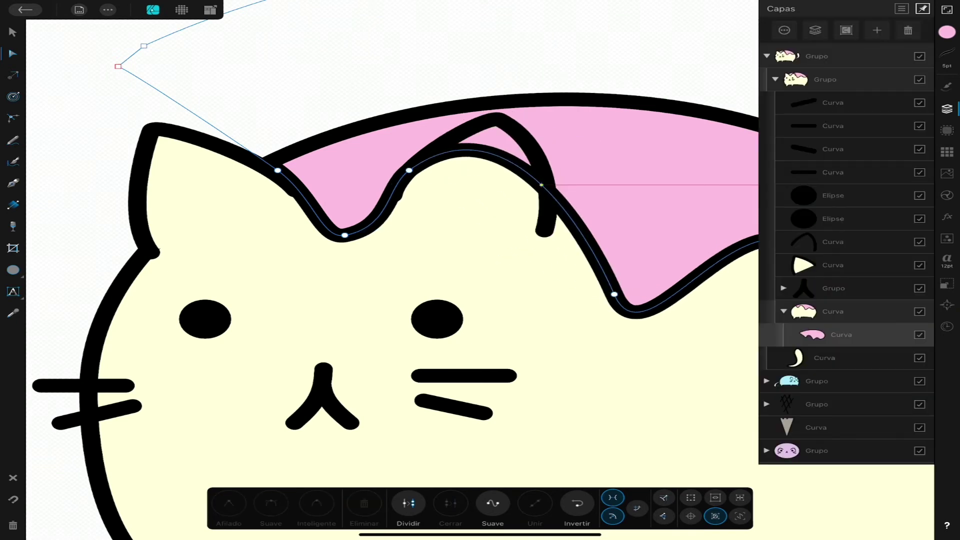
key(ctrl+z)
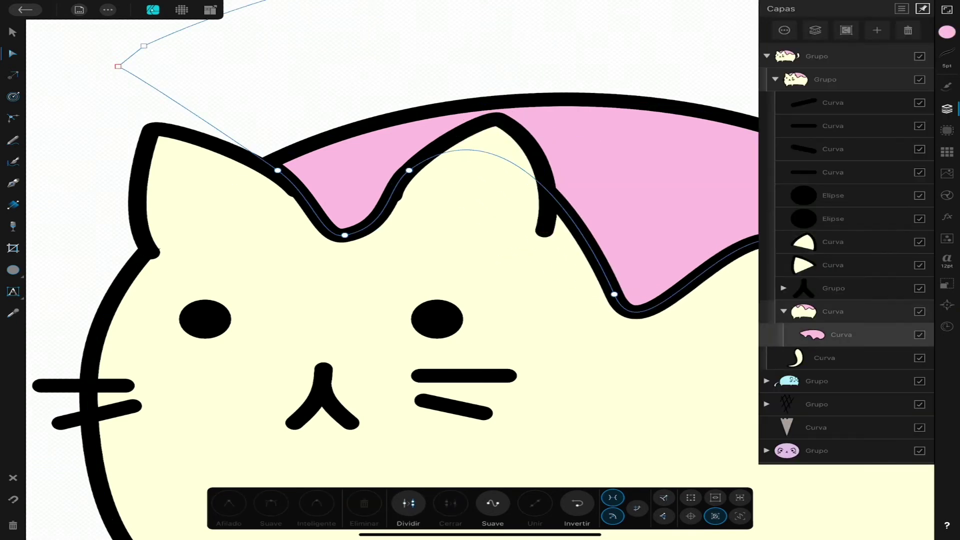
click(614, 294)
scroll(481, 270, down, 3)
scroll(552, 266, up, 5)
scroll(481, 270, down, 5)
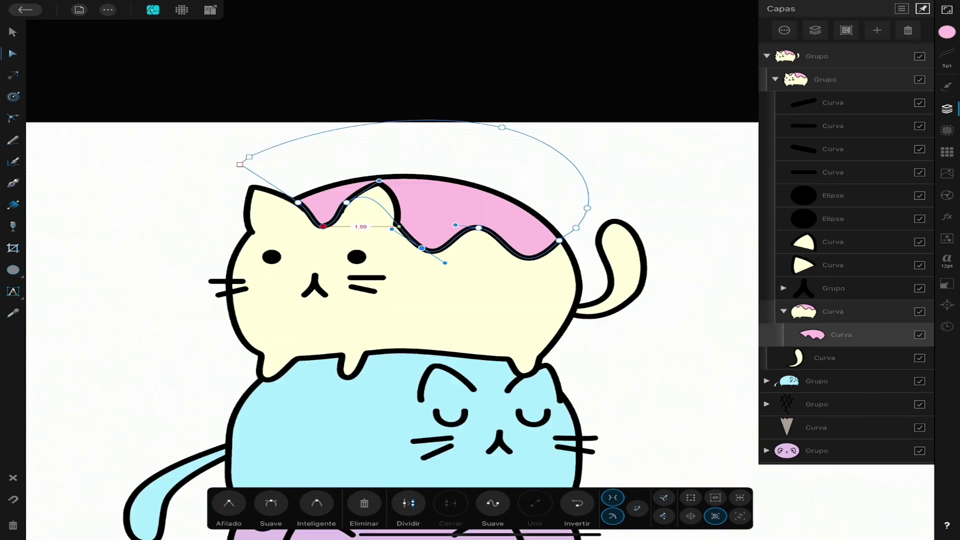
In Pixel persona, paint pink speckles on the glaze with the round chalk brush.
click(181, 10)
click(947, 86)
click(860, 146)
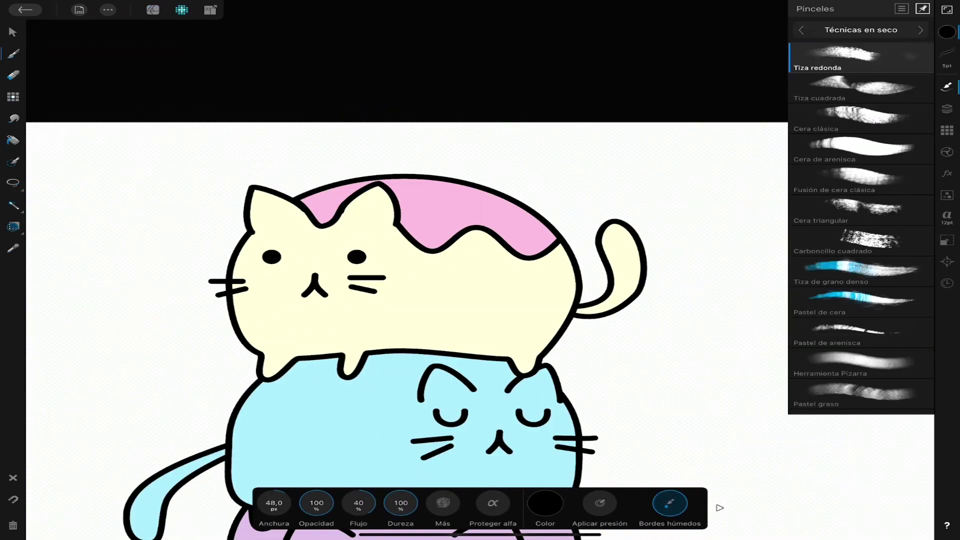
click(947, 32)
click(836, 157)
click(947, 109)
drag(429, 204, 478, 214)
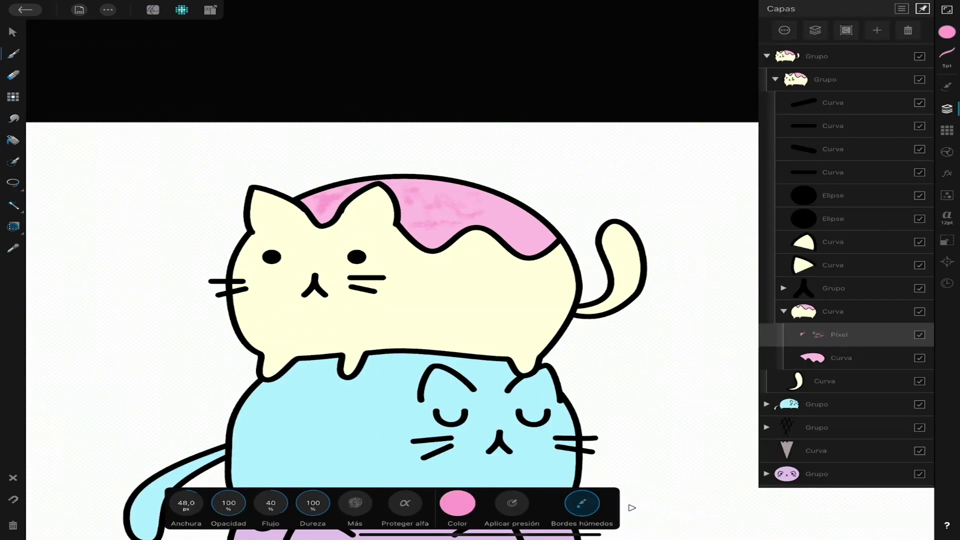
Add blue and pale yellow chalk sprinkles, then return to Designer persona.
click(947, 32)
click(835, 111)
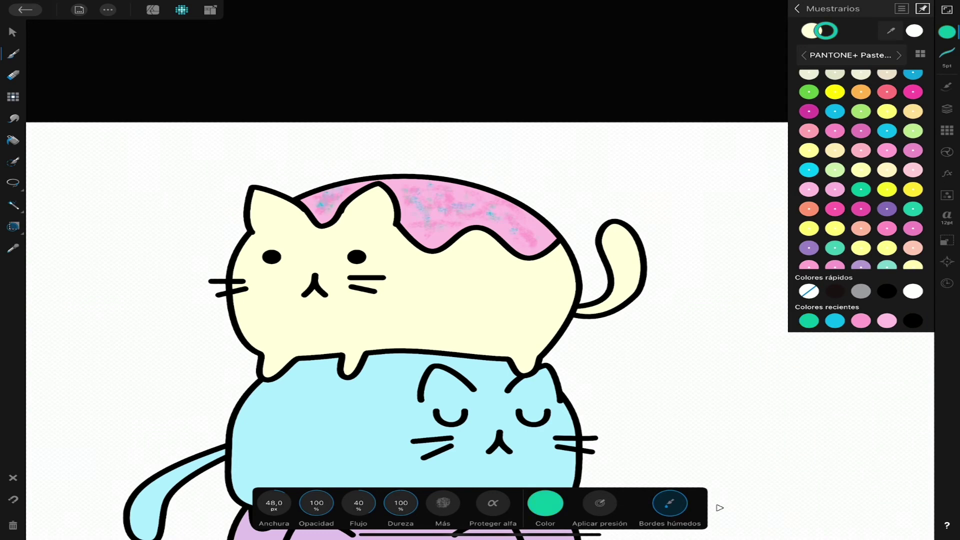
click(861, 169)
click(947, 109)
scroll(394, 270, down, 5)
click(767, 102)
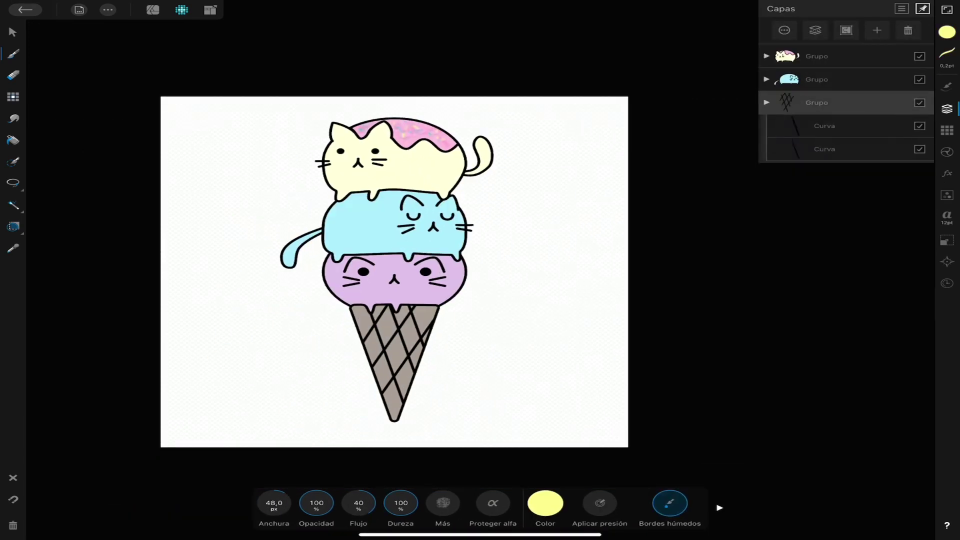
click(153, 10)
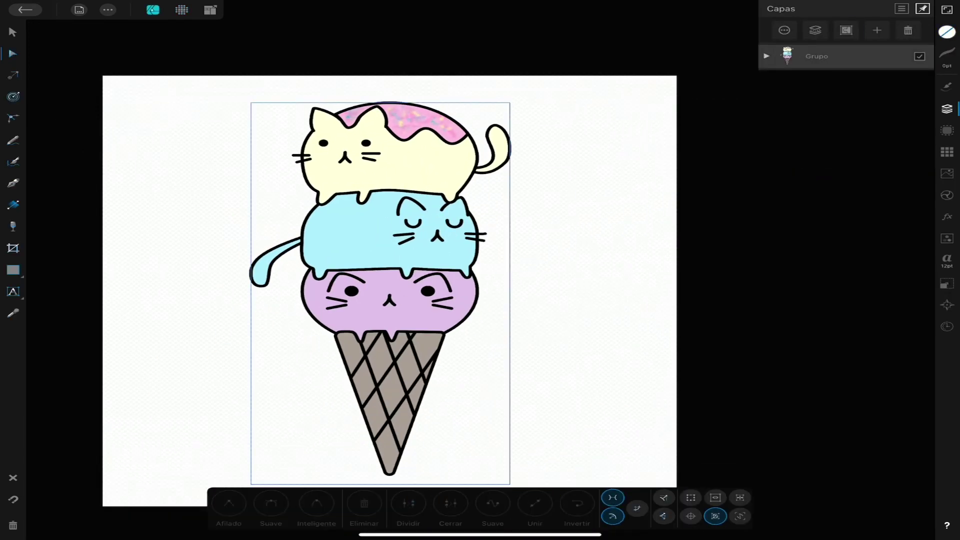
Choose the Contour tool and inspect the glaze shape in the Layers and Colour panels.
click(767, 56)
click(947, 32)
click(13, 97)
scroll(390, 250, up, 5)
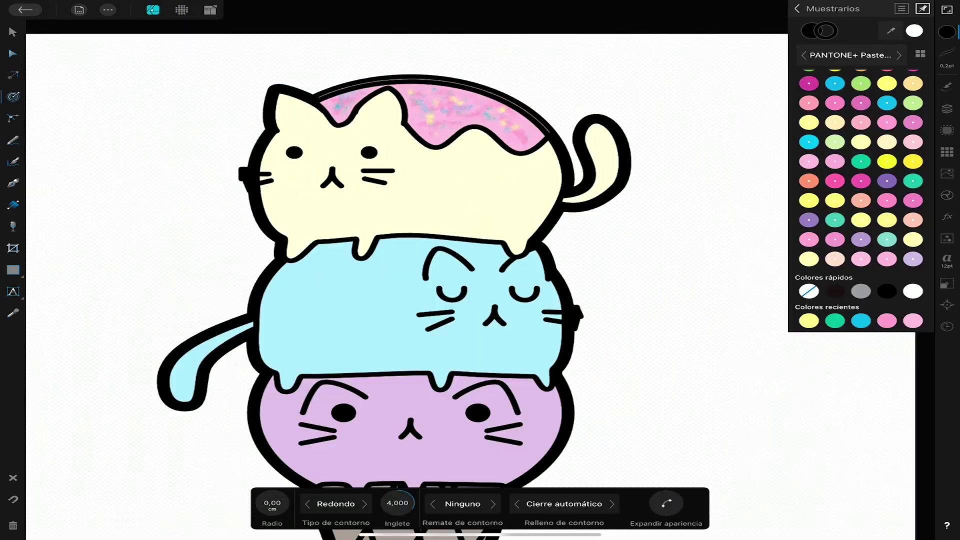
click(947, 109)
click(948, 31)
click(947, 109)
click(947, 31)
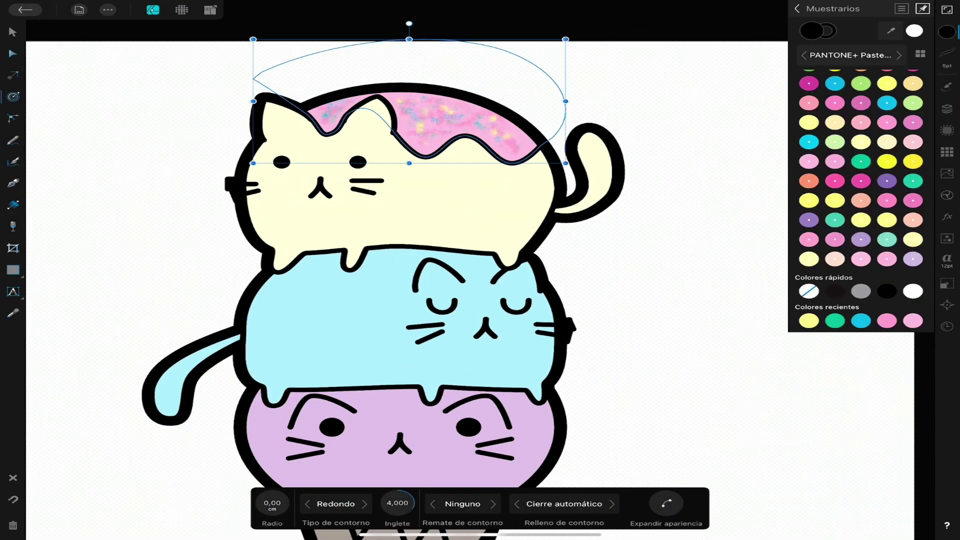
scroll(400, 250, down, 5)
Contour the whole ice cream group with a white outline and set its radius.
click(395, 400)
click(947, 109)
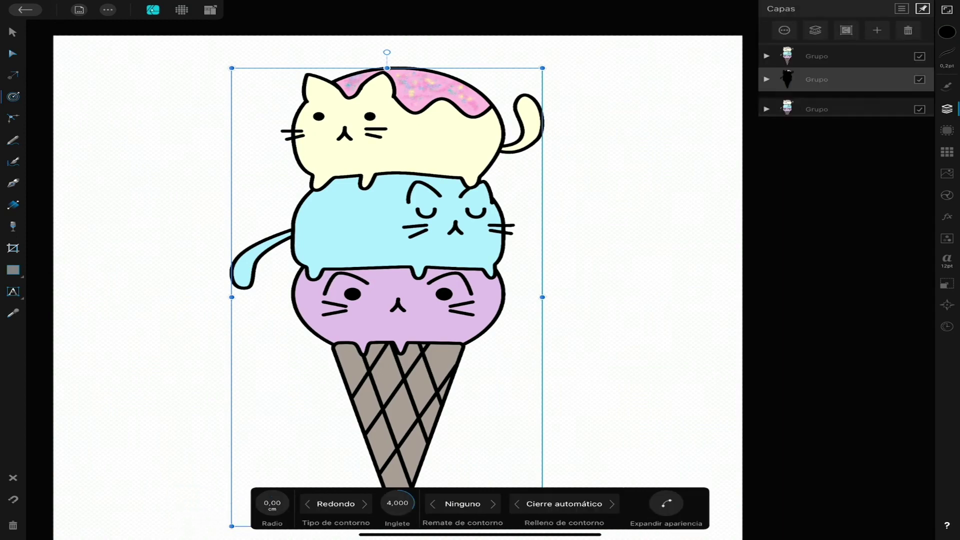
click(947, 53)
click(947, 32)
click(272, 504)
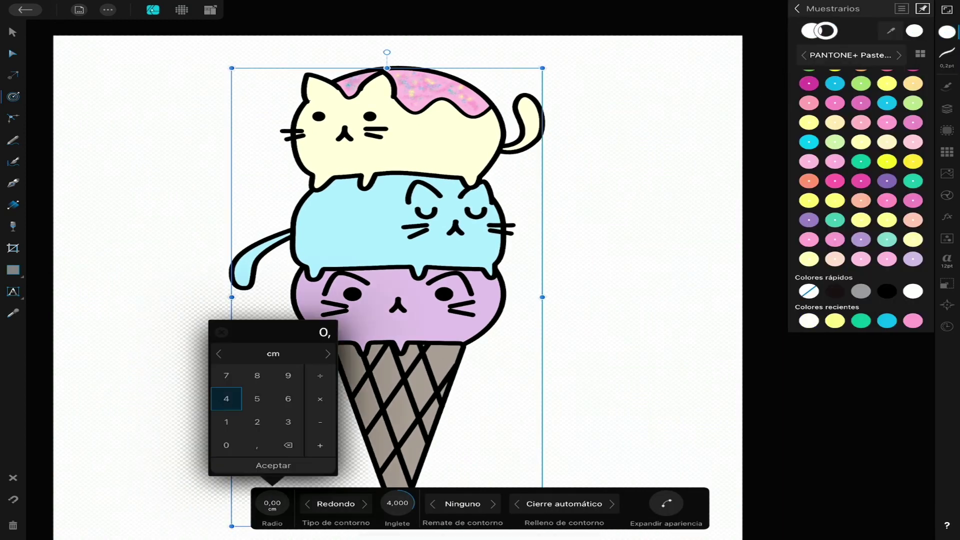
click(948, 109)
click(947, 32)
click(947, 109)
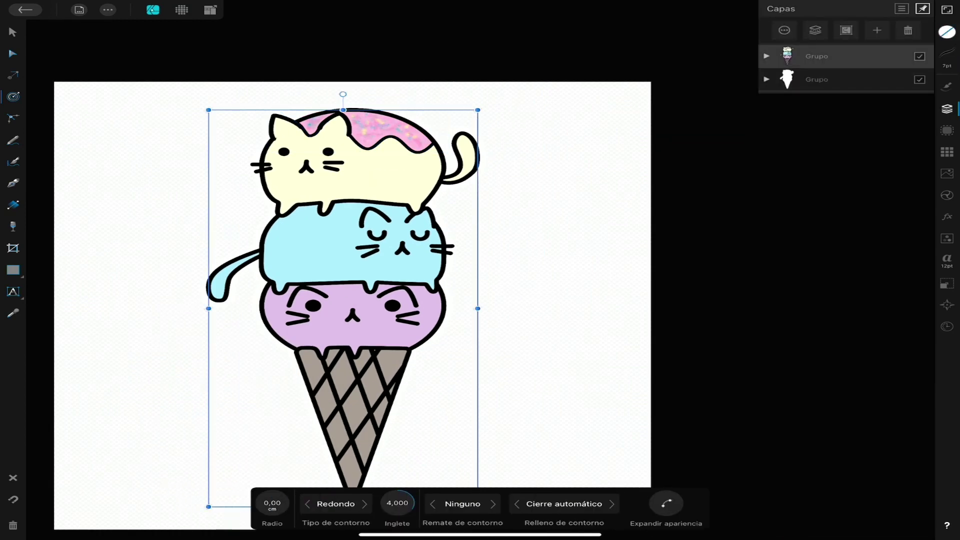
click(767, 56)
Give the top yellow cat an inner shadow with adjusted reach and colour.
click(826, 333)
click(948, 216)
click(910, 180)
click(622, 503)
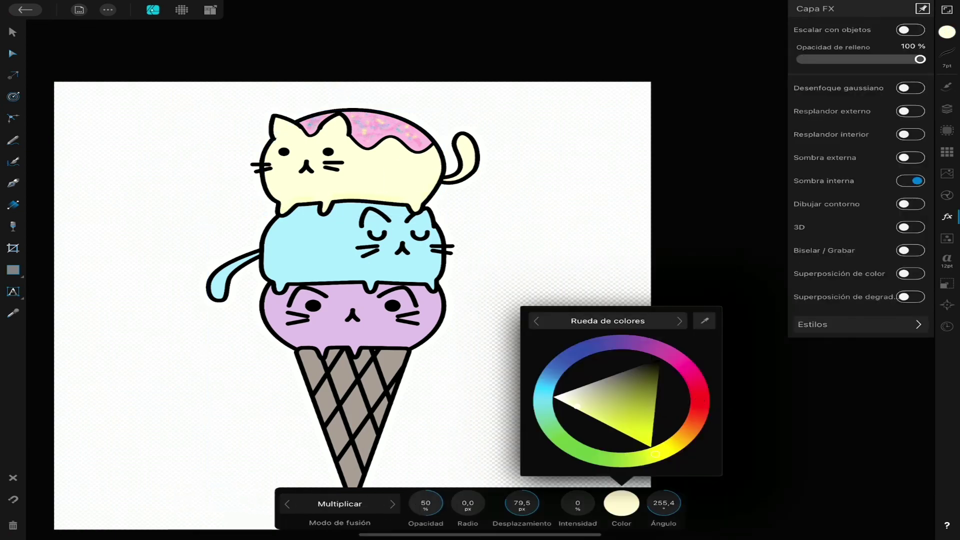
drag(521, 503, 501, 504)
click(622, 504)
click(948, 109)
Open the layer effects for the blue cat, then for the purple cat group.
click(947, 216)
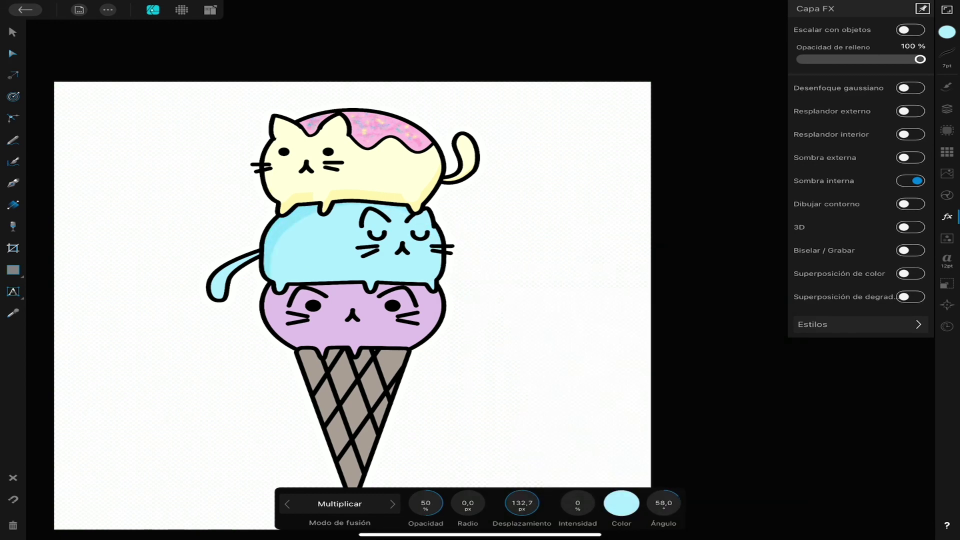
click(947, 109)
click(841, 169)
click(948, 217)
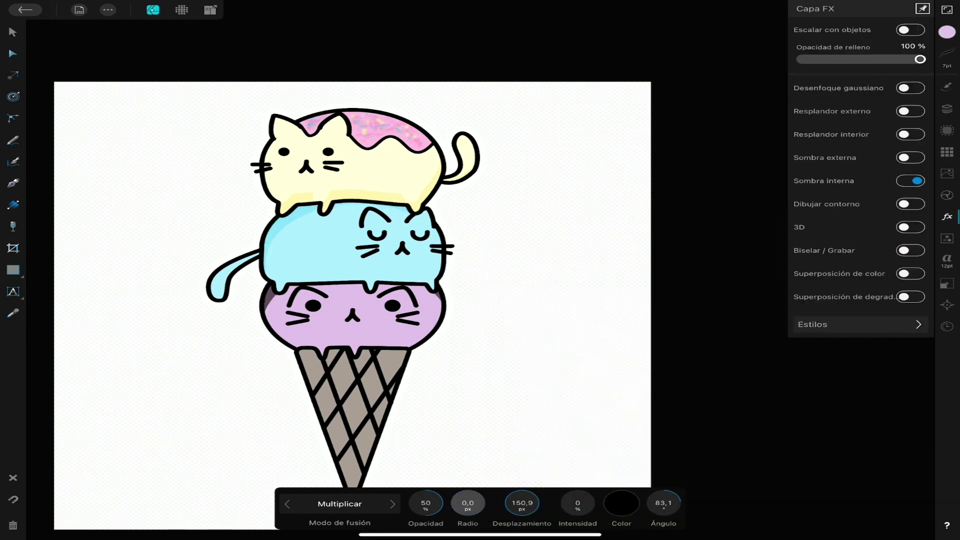